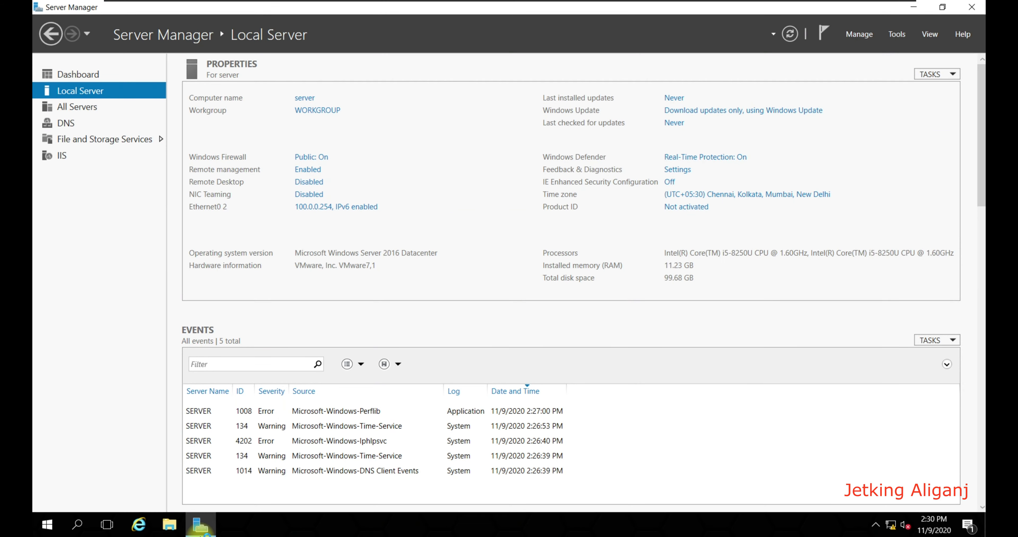
Step: Start the Add Roles and Features Wizard with the default installation type, targeting this server
left_click(90, 78)
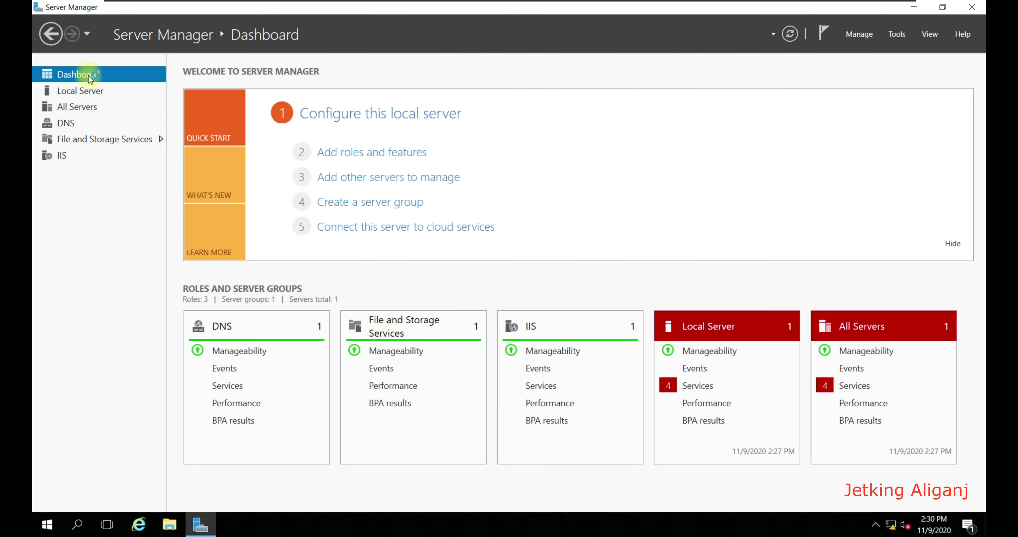
left_click(356, 154)
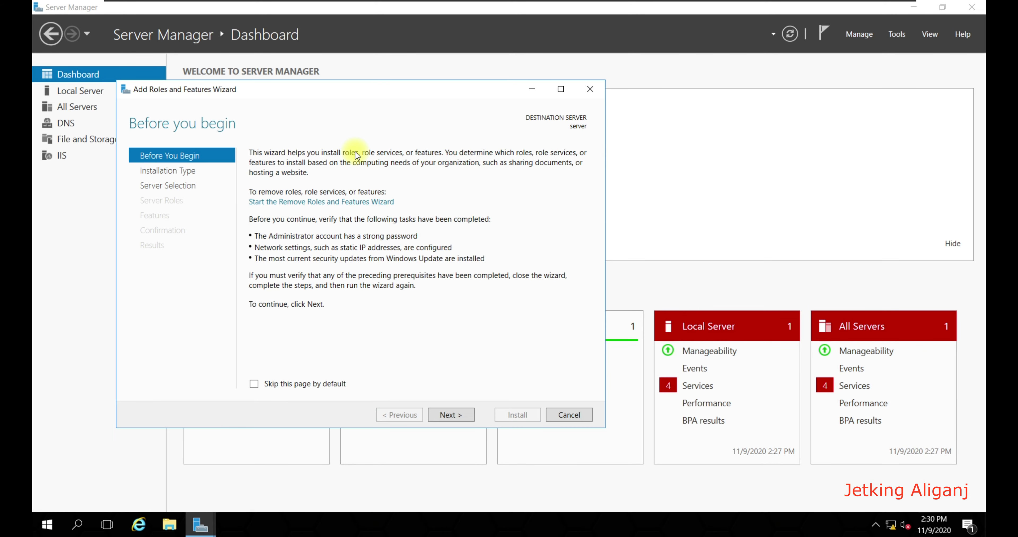
left_click(455, 417)
left_click(456, 416)
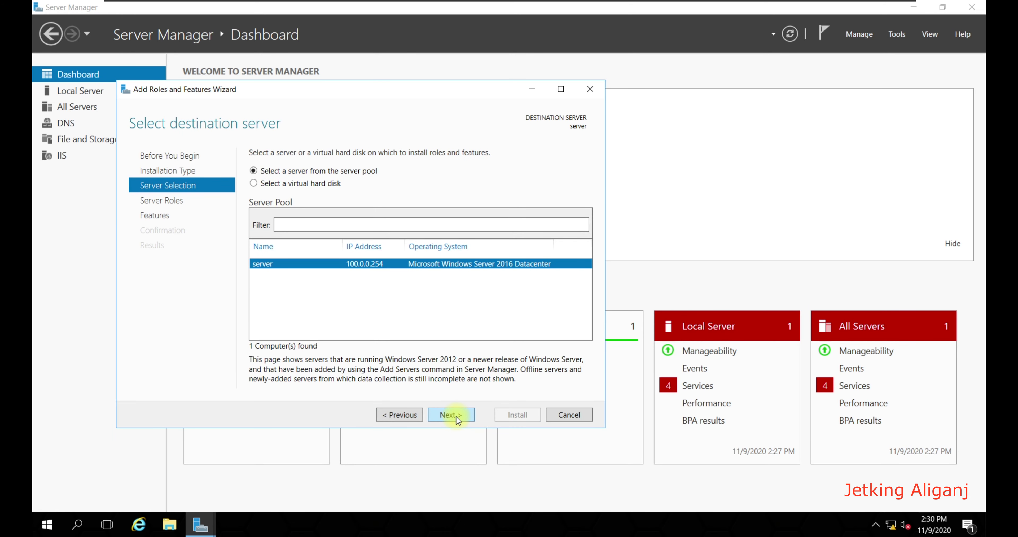
left_click(451, 416)
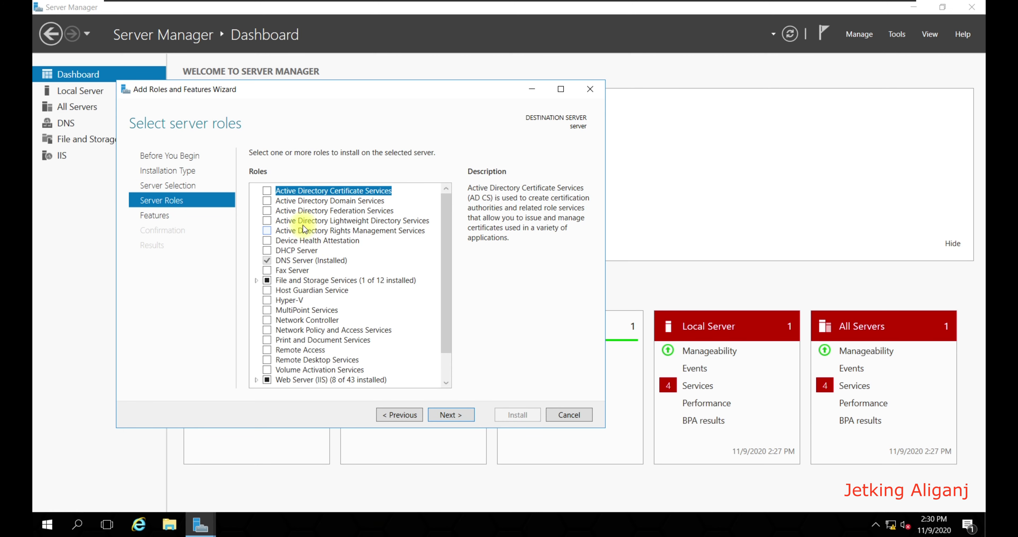
Step: Select Active Directory Domain Services with its required management features and begin installation
left_click(269, 201)
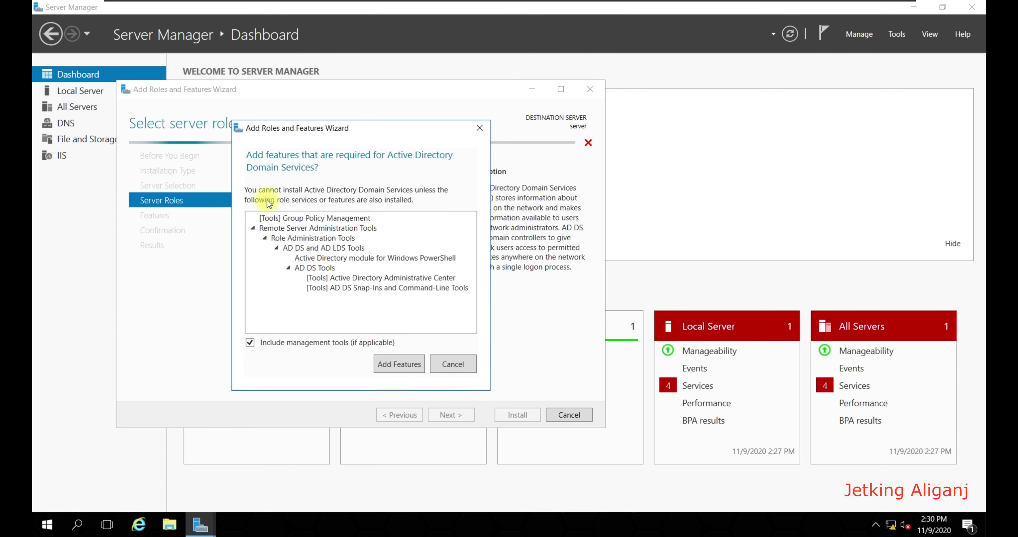
left_click(389, 364)
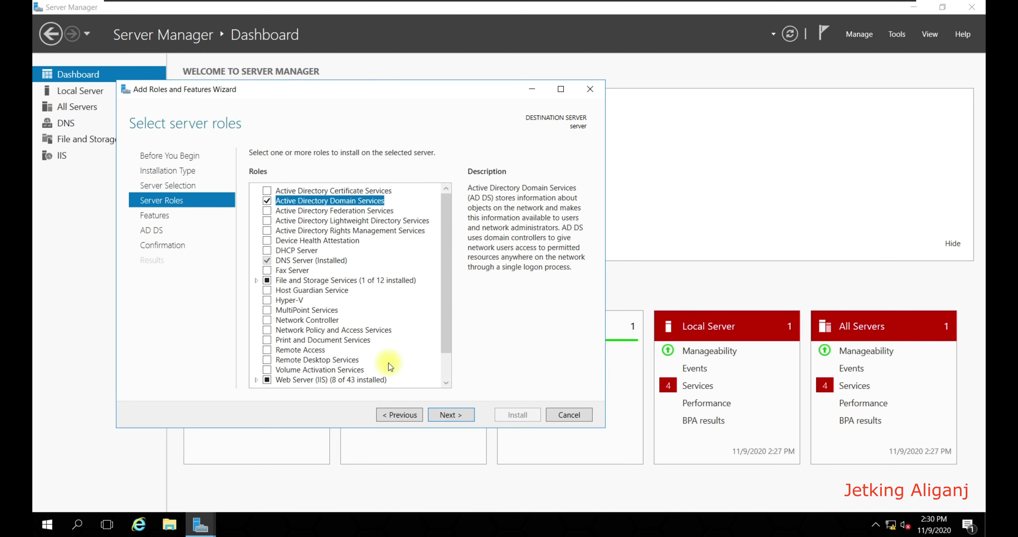
left_click(465, 418)
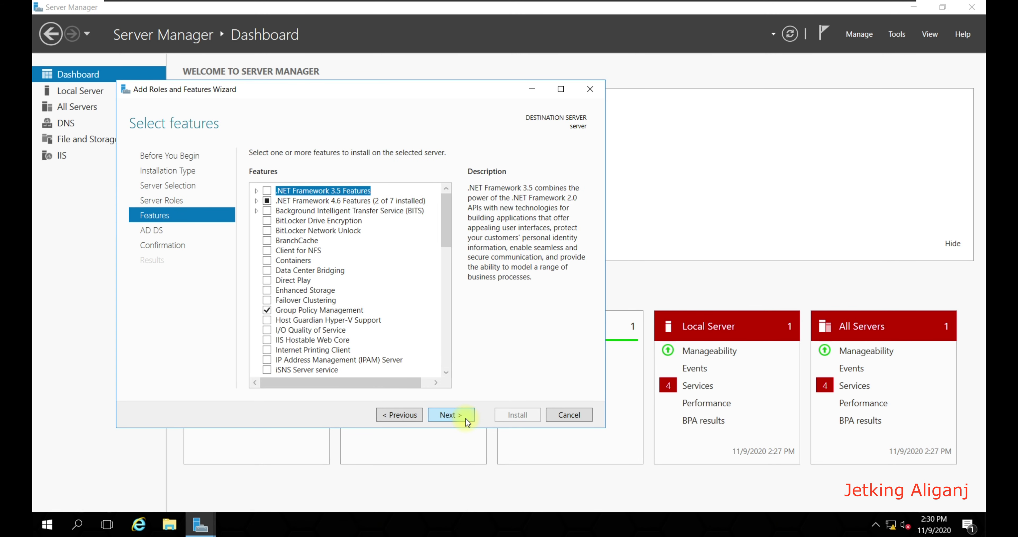
left_click(465, 419)
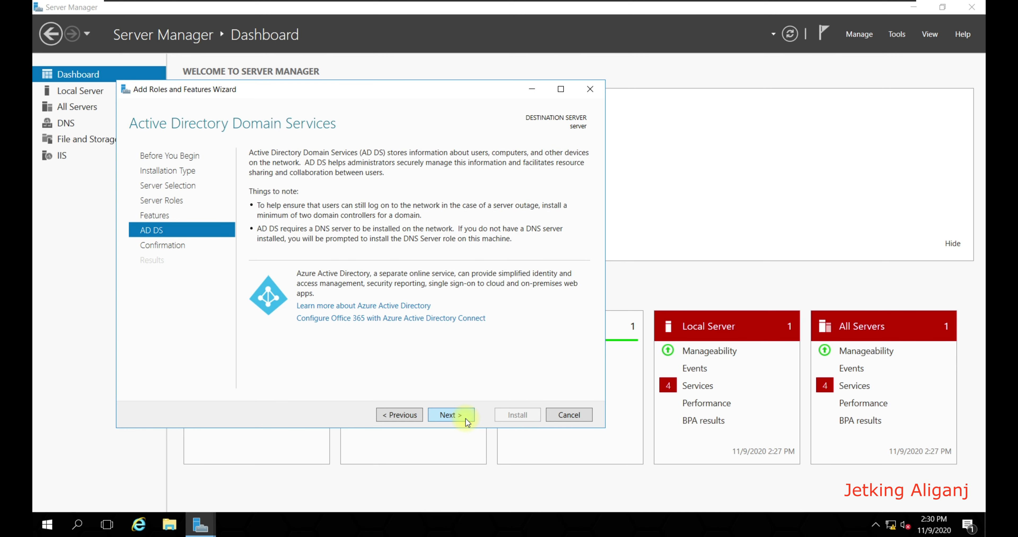
left_click(465, 418)
left_click(503, 413)
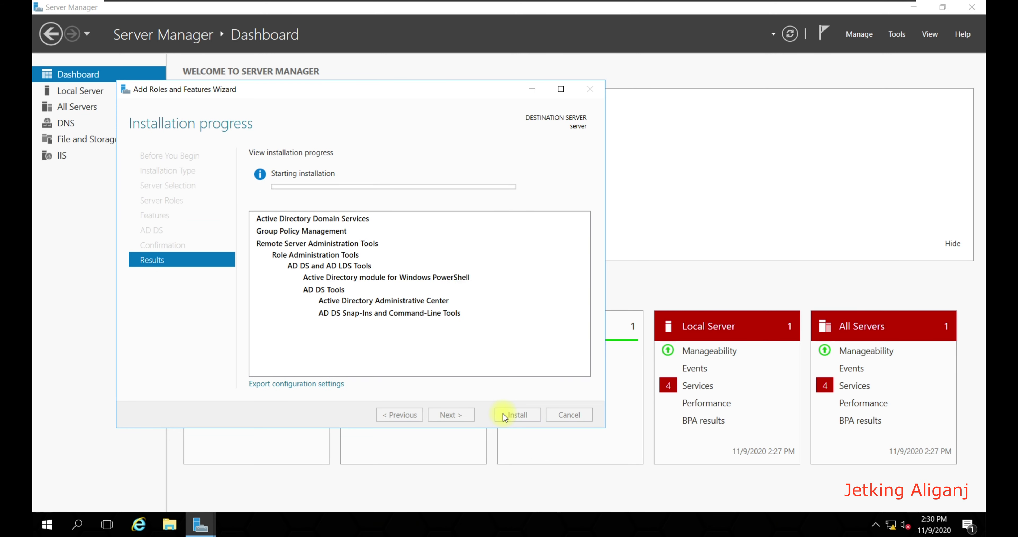
Step: Move the wizard aside while the AD DS role installation runs to completion
left_click_drag(356, 97, 420, 94)
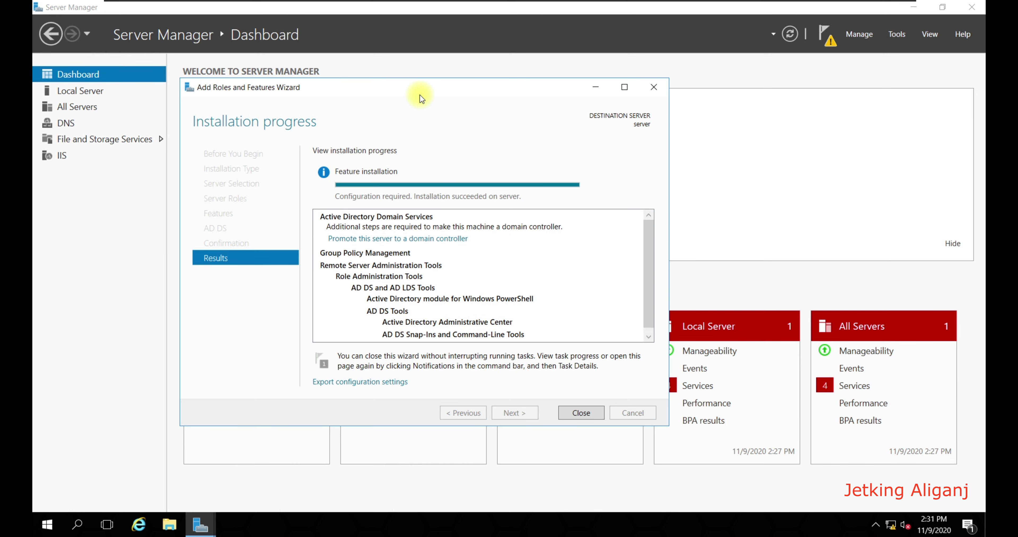
Step: Close the finished wizard and launch the AD DS promotion wizard from the notifications flag
left_click(565, 413)
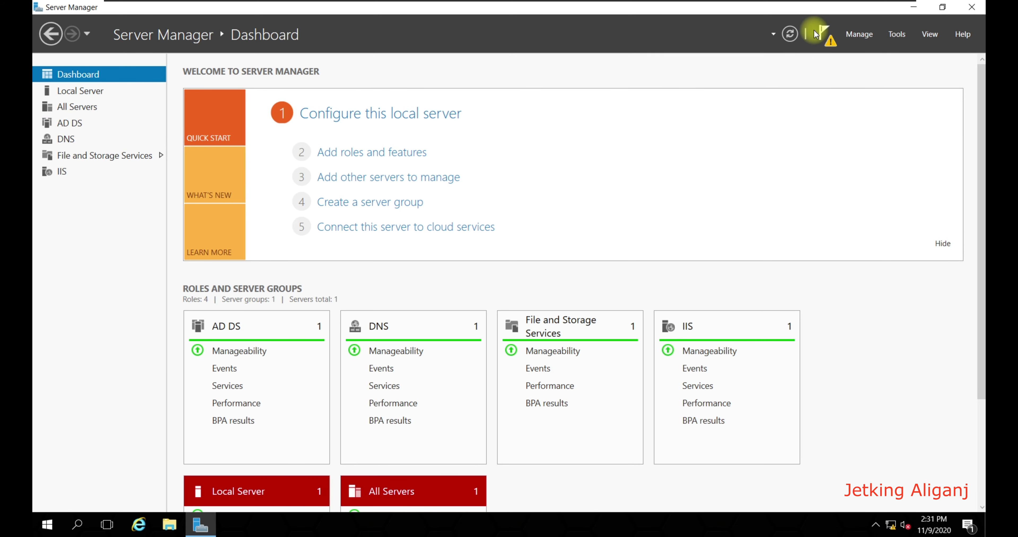
left_click(825, 34)
left_click(713, 112)
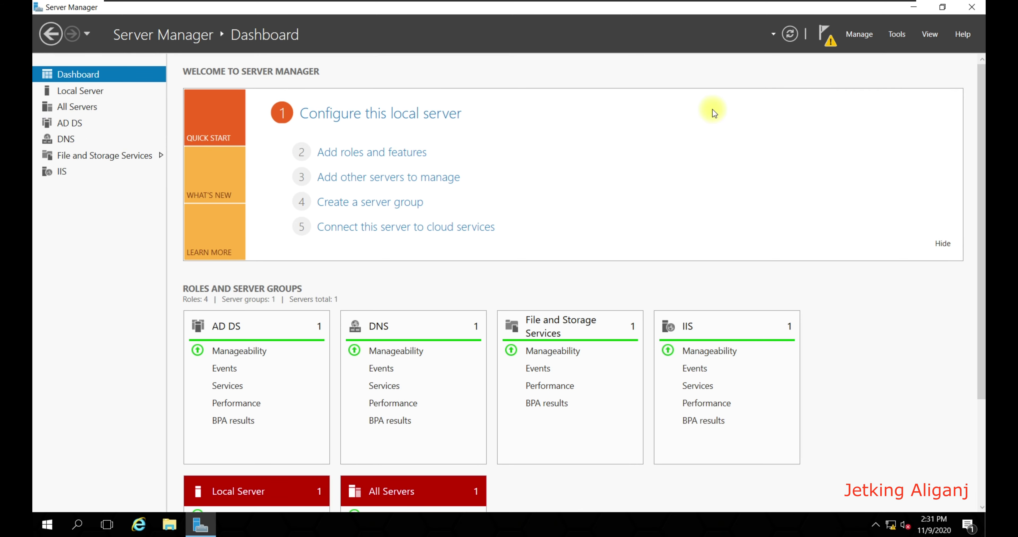
key("Escape")
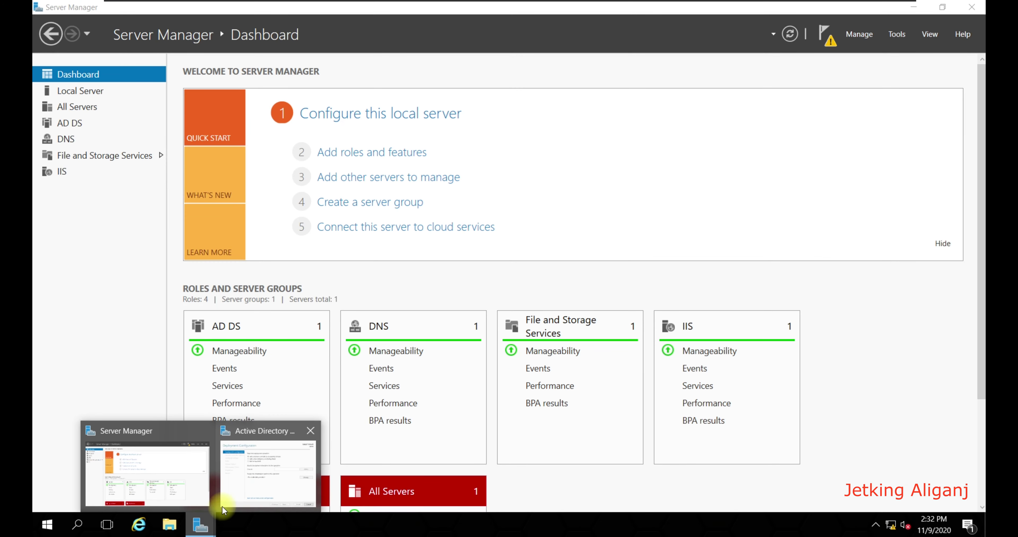
left_click(223, 509)
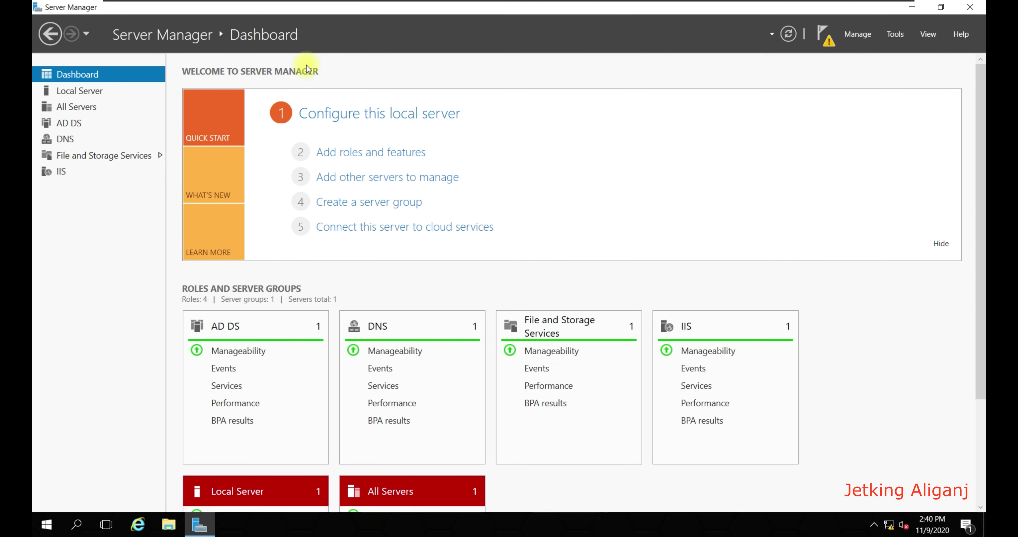
Step: Configure the promotion wizard to add a new forest with root domain abc.local
left_click(822, 41)
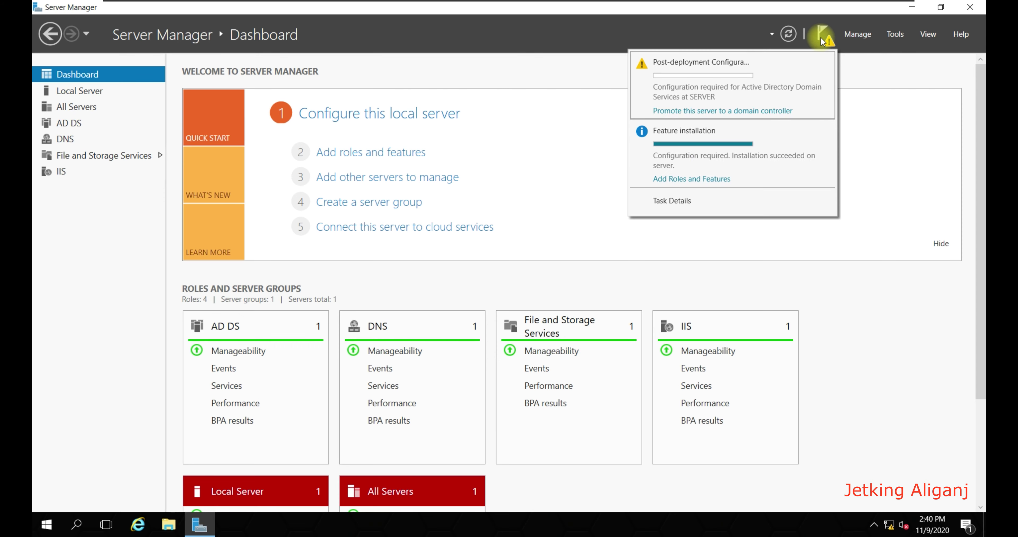
left_click(755, 112)
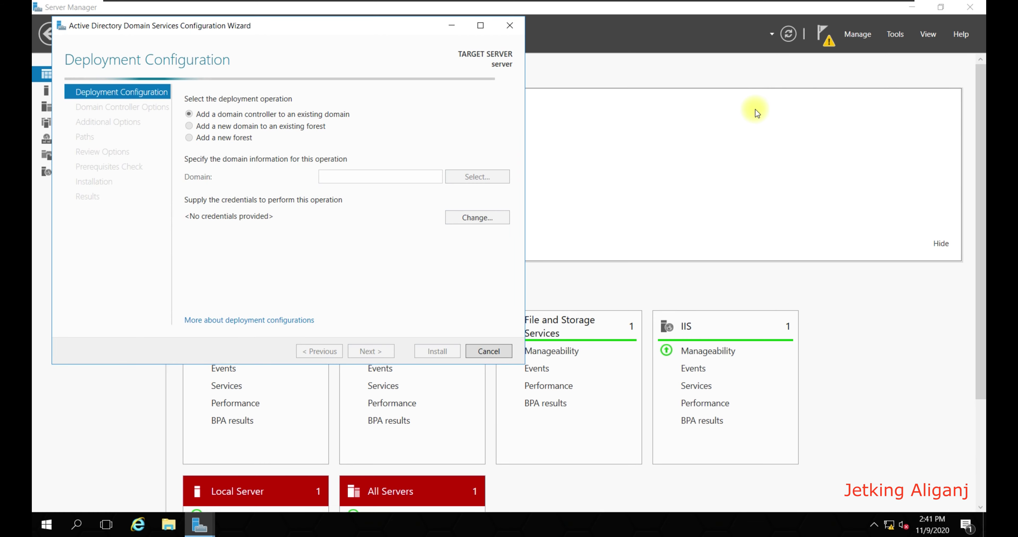
left_click_drag(296, 31, 413, 33)
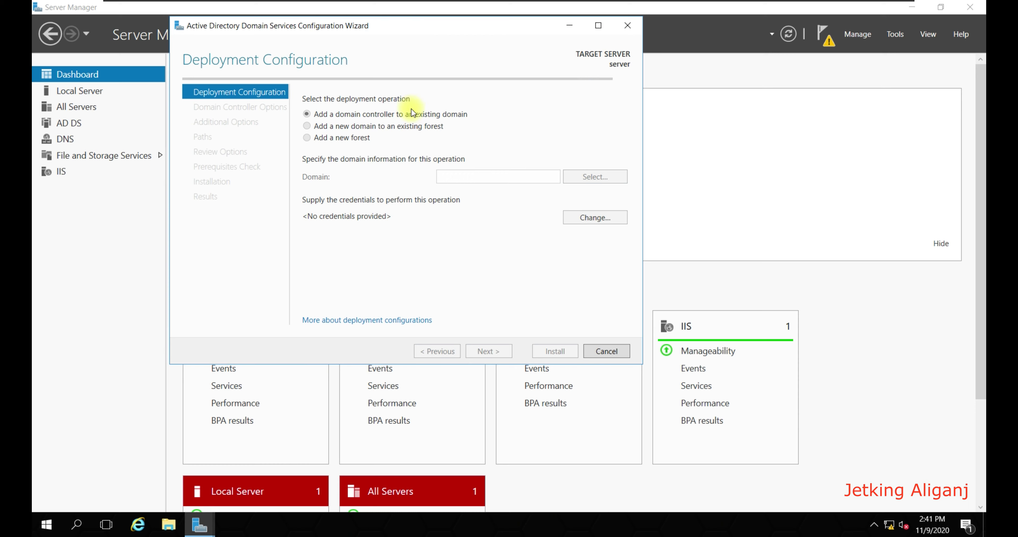
left_click(370, 138)
left_click(452, 176)
type("abc.local")
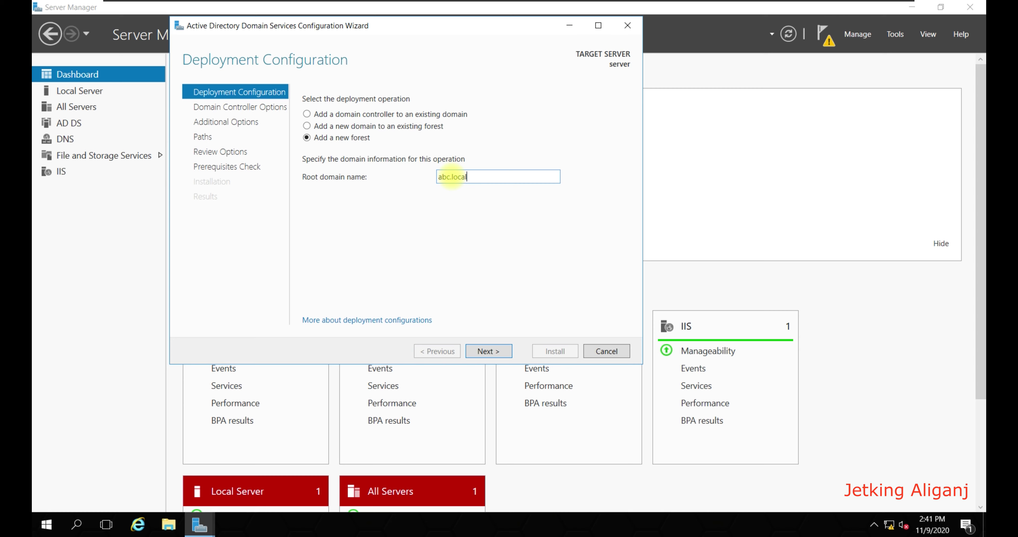
left_click(489, 349)
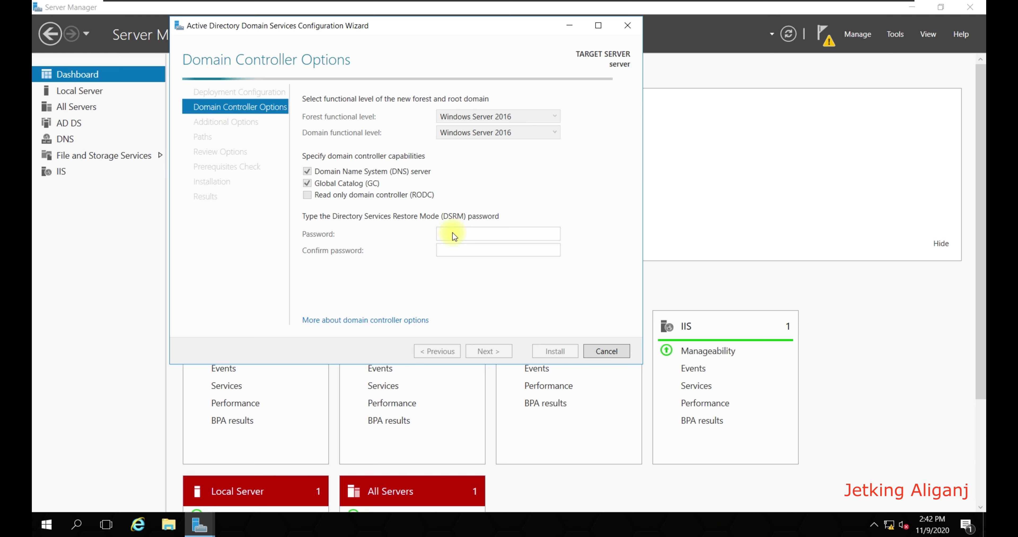
Step: Enter and confirm the Directory Services Restore Mode password, then continue to DNS Options
type("Pass@123")
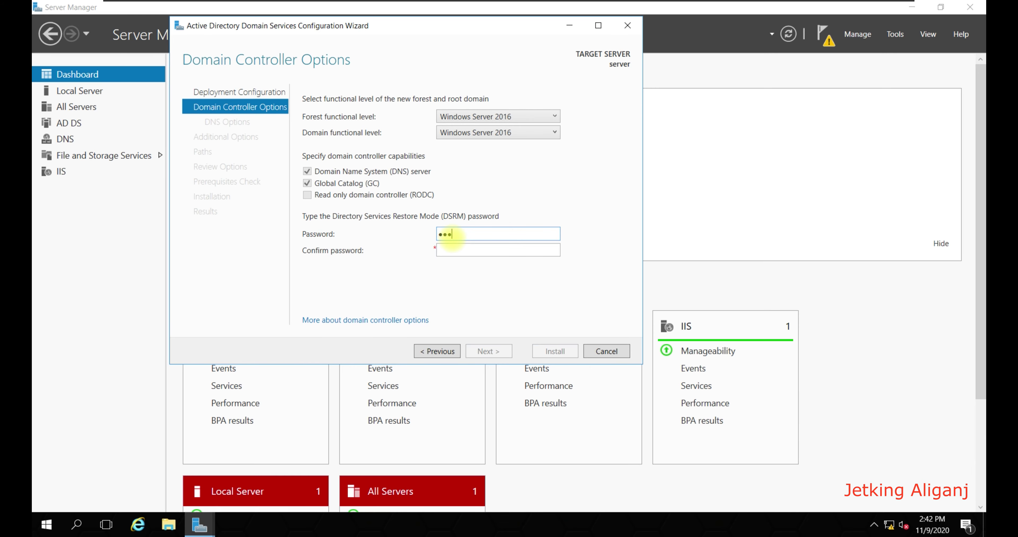
key("Tab")
type("Pass@123")
key("Return")
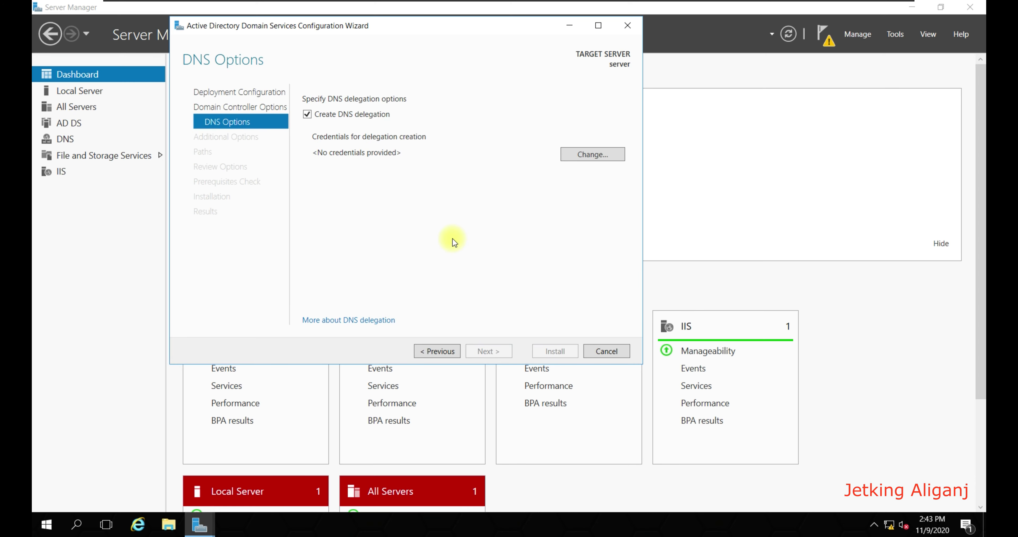
Step: Supply Administrator and its password as deployment credentials, then advance to Additional Options
left_click(598, 154)
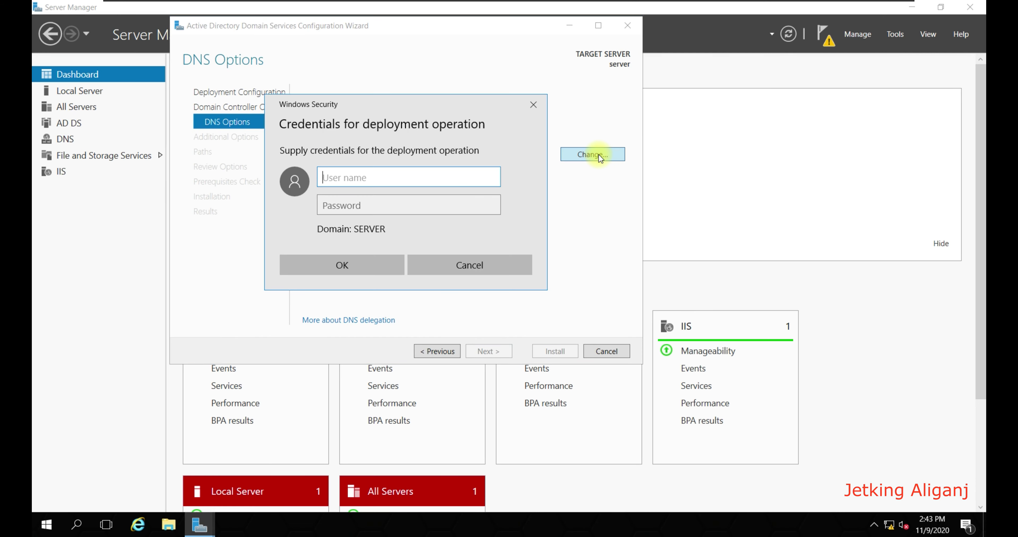
type("Administrator")
key("Tab")
type("12345678")
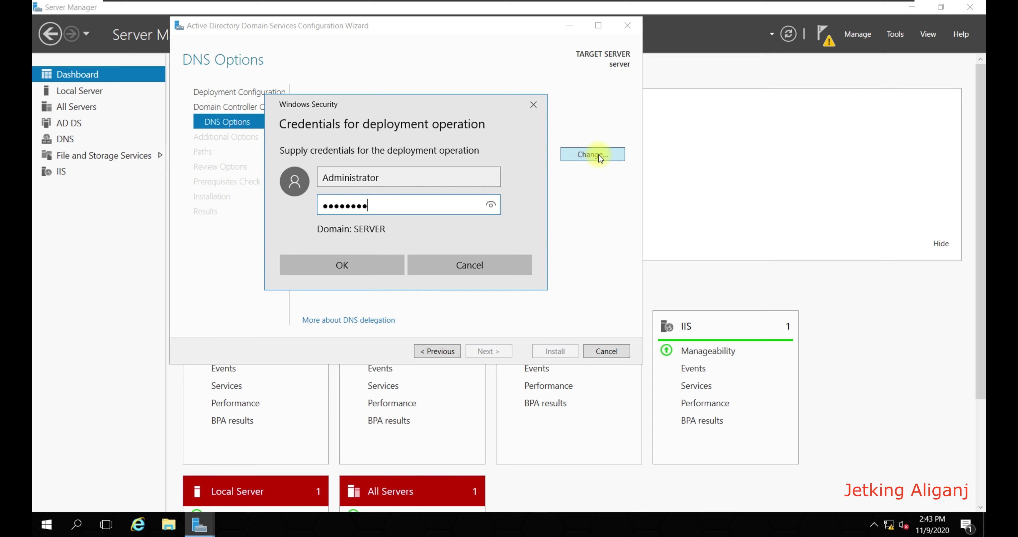
key("Return")
left_click(489, 351)
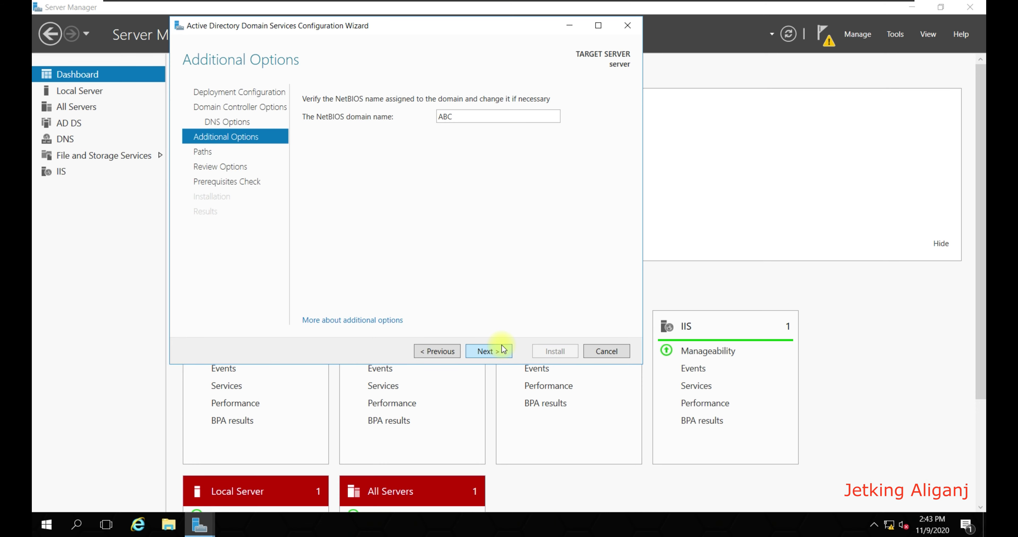
Step: Keep NetBIOS name ABC and proceed through Paths and Review Options to the prerequisites check
left_click(503, 349)
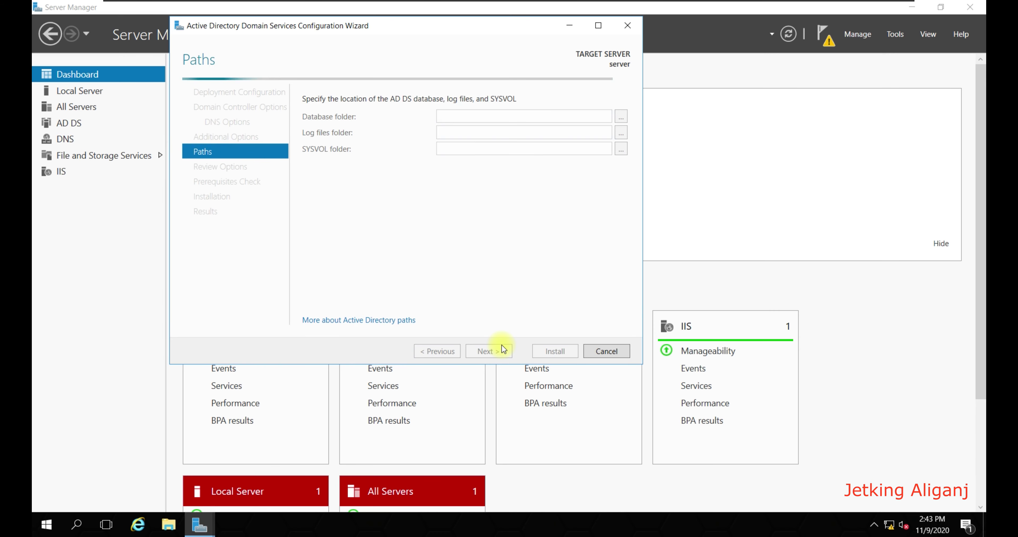
left_click(503, 349)
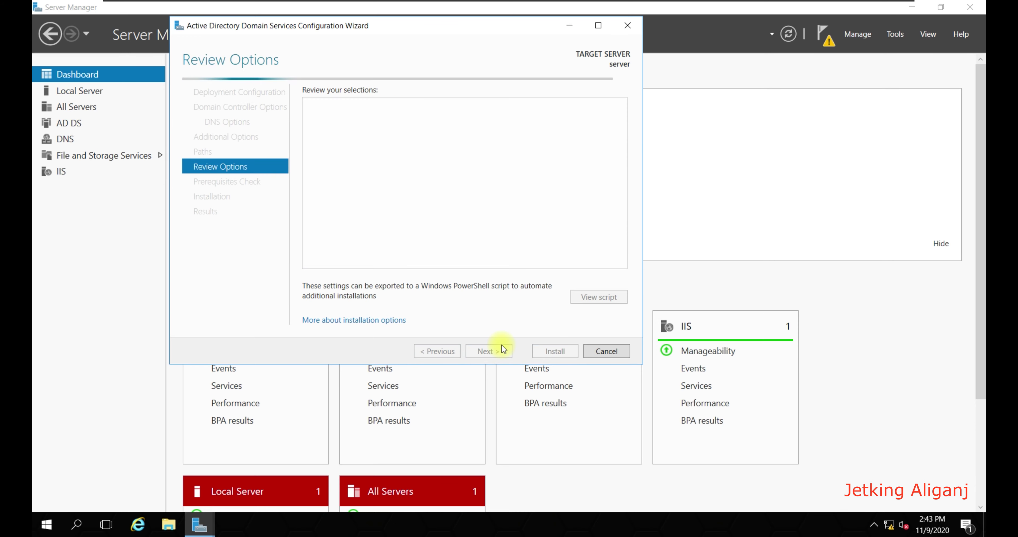
left_click(503, 349)
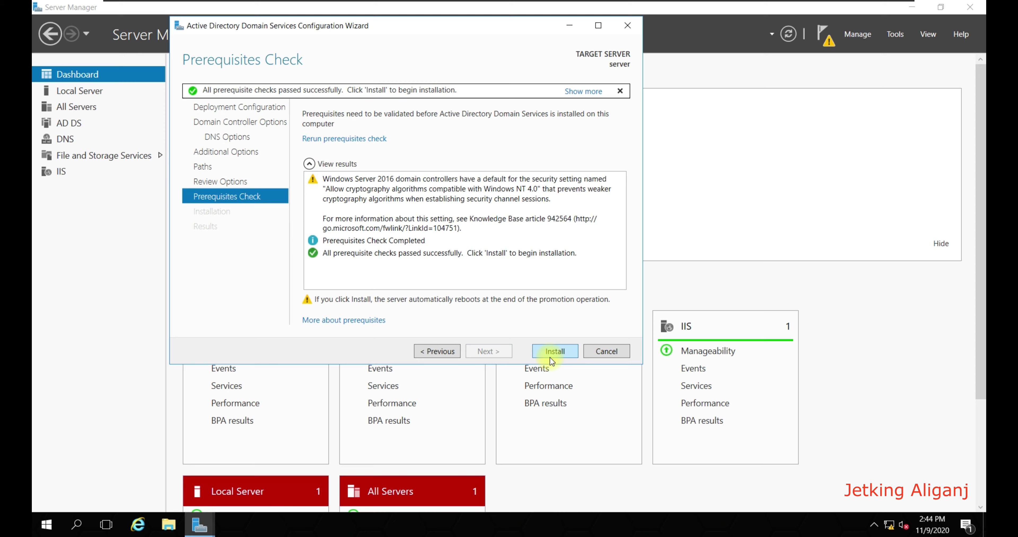
Step: Install AD DS to promote the server to the abc.local domain controller
left_click(549, 357)
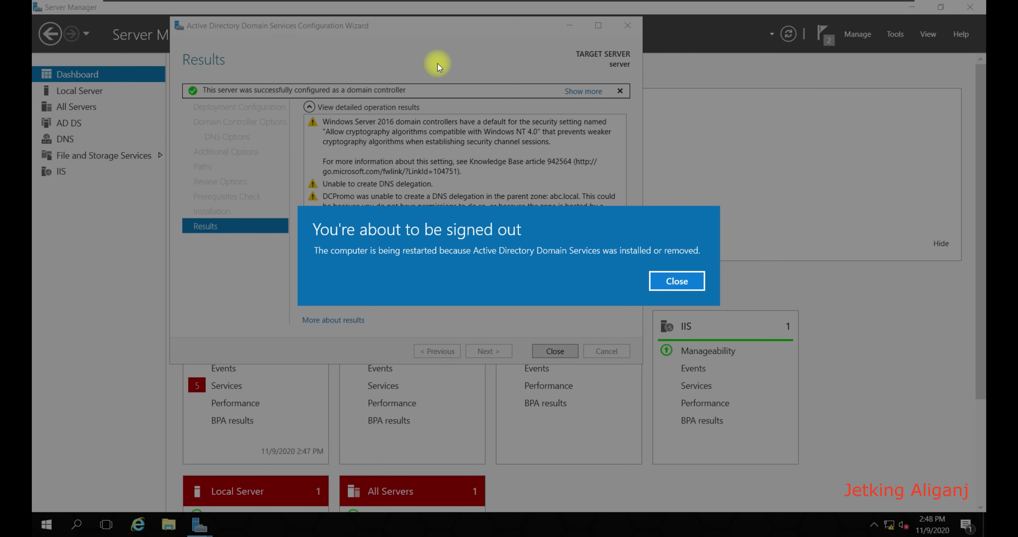
Step: Dismiss the sign-out notice and close the results wizard so the server restarts
left_click(674, 280)
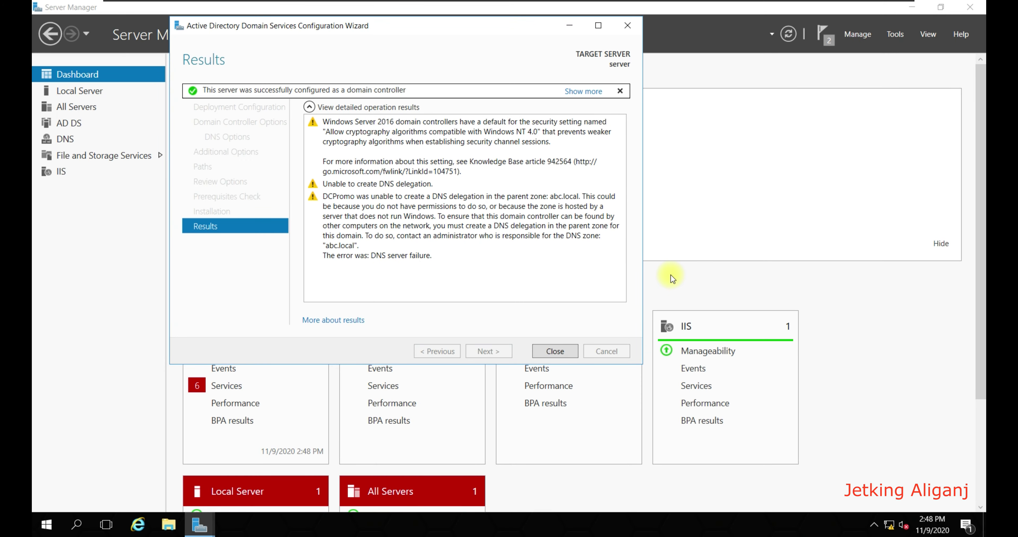
left_click(548, 352)
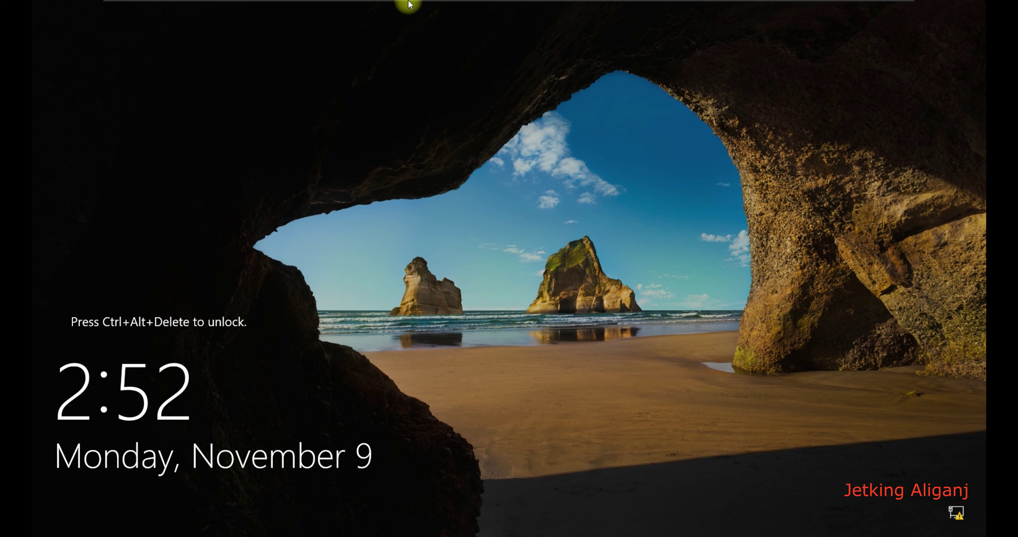
Step: Send Ctrl+Alt+Del and sign in as ABC\Administrator with the account password
mouse_move(405, 2)
left_click(323, 10)
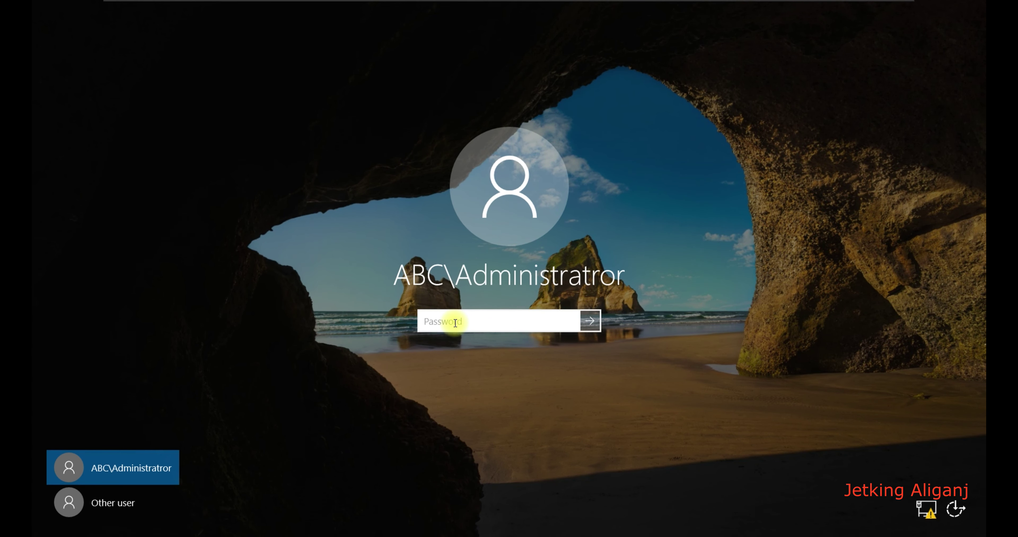
type("********")
key("Return")
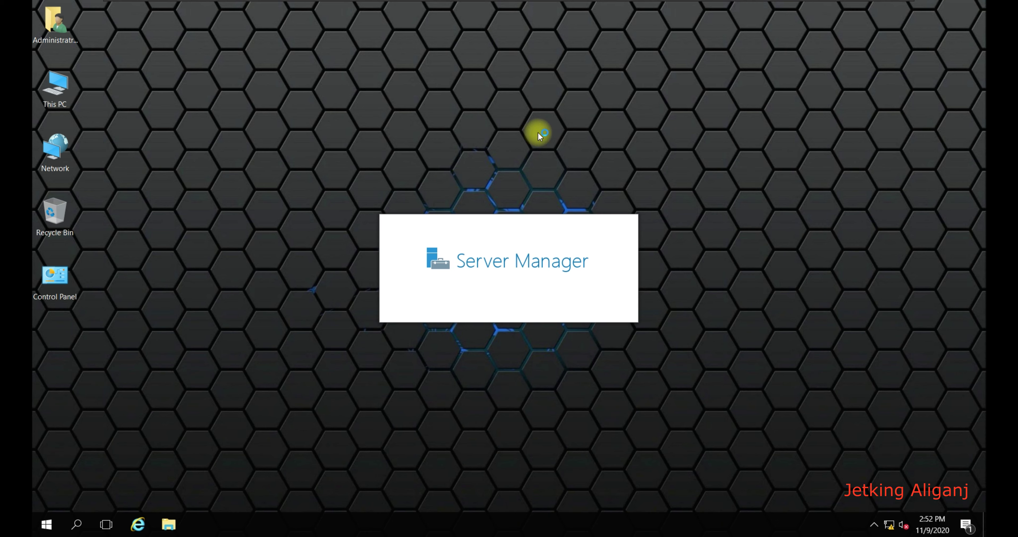
Step: Refresh the desktop and view Local Server properties showing server joined to abc.local
right_click(670, 139)
left_click(694, 173)
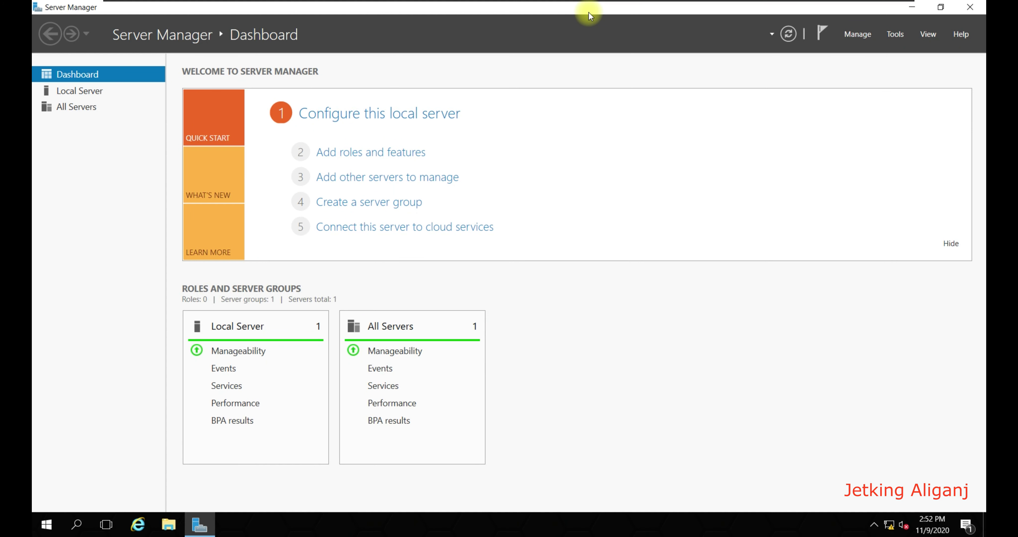
left_click(102, 91)
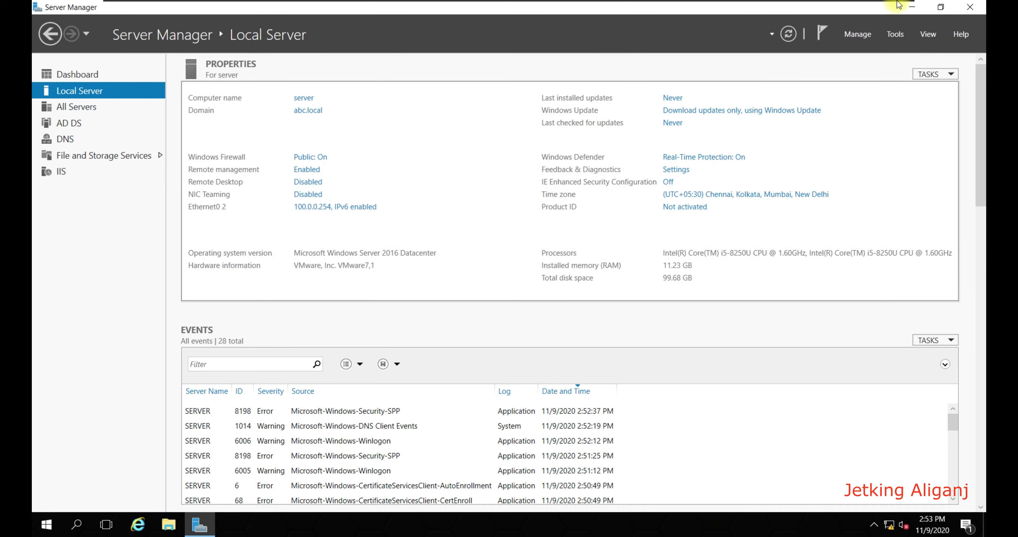
Step: Minimize Server Manager and launch Active Directory Users and Computers with dsa.msc
left_click(913, 7)
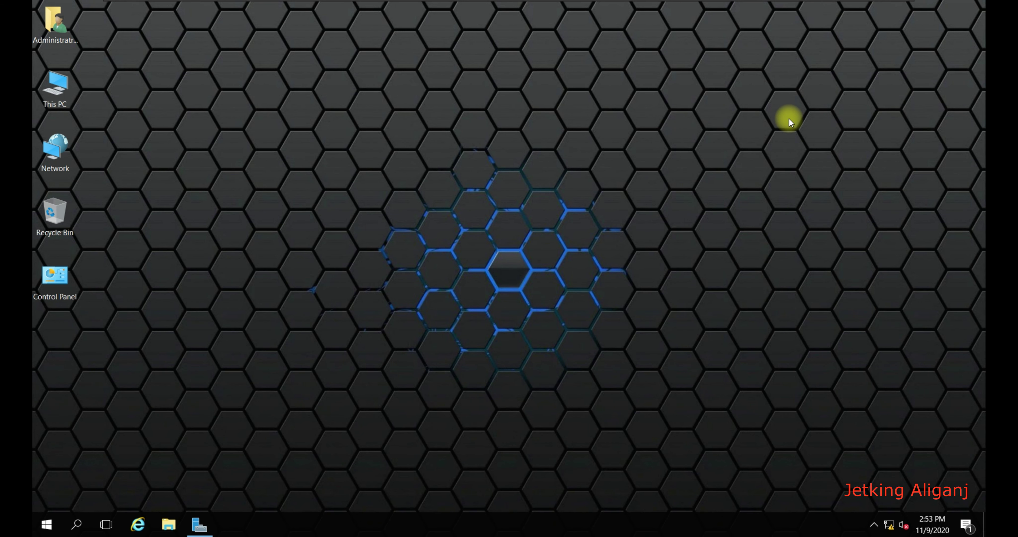
key("super+r")
type("dsa.msc")
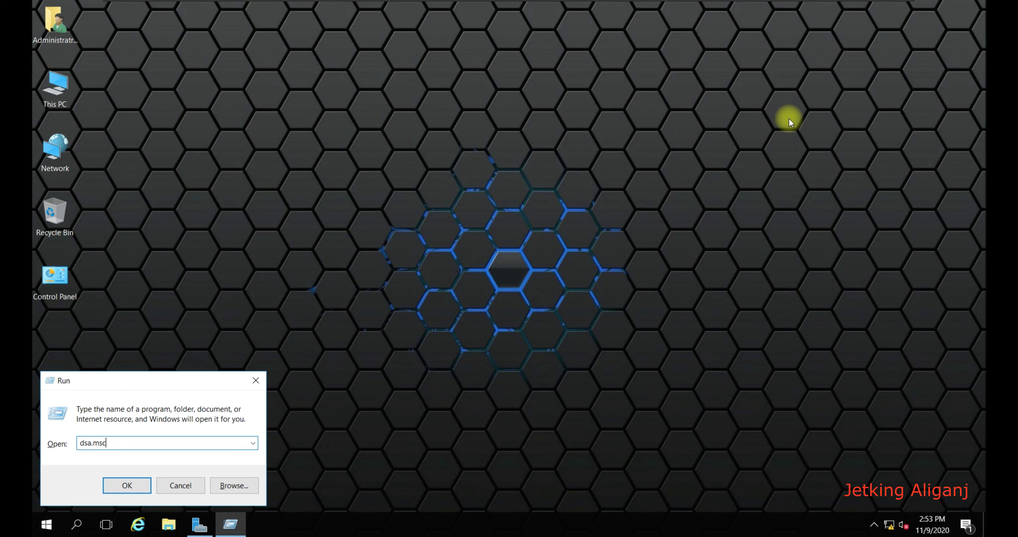
key("Return")
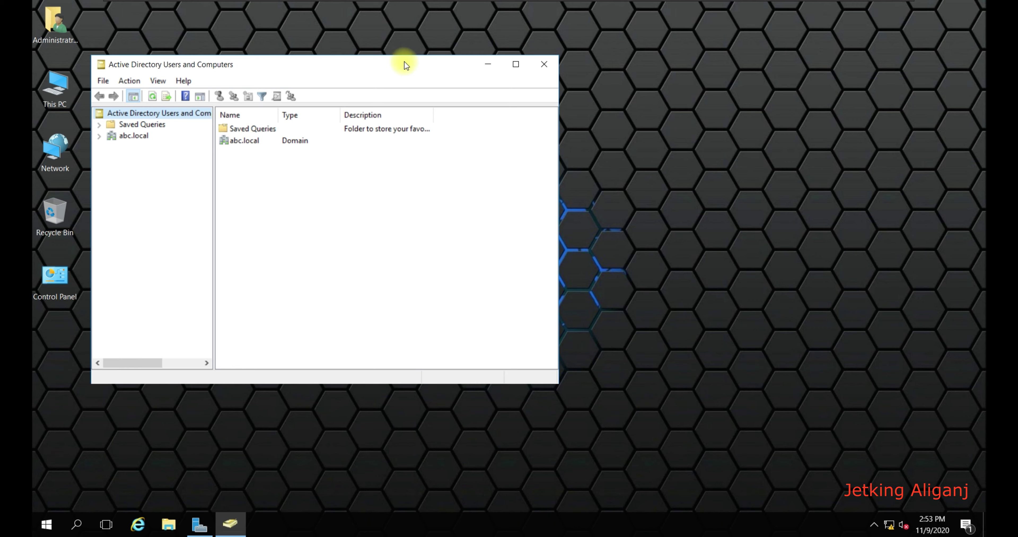
left_click_drag(408, 63, 528, 45)
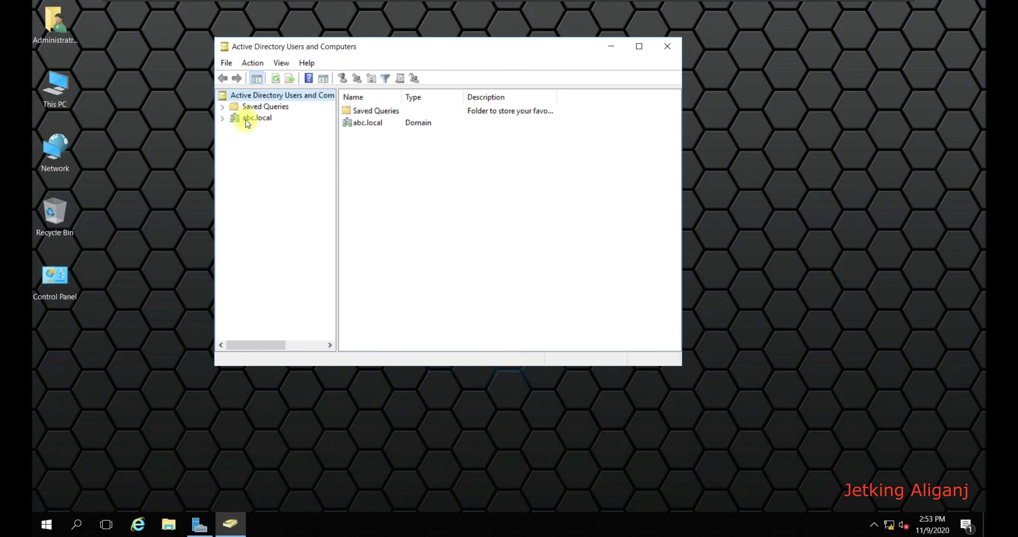
Step: Check that SERVER appears as a GC under abc.local's Domain Controllers, then close the console
left_click(222, 117)
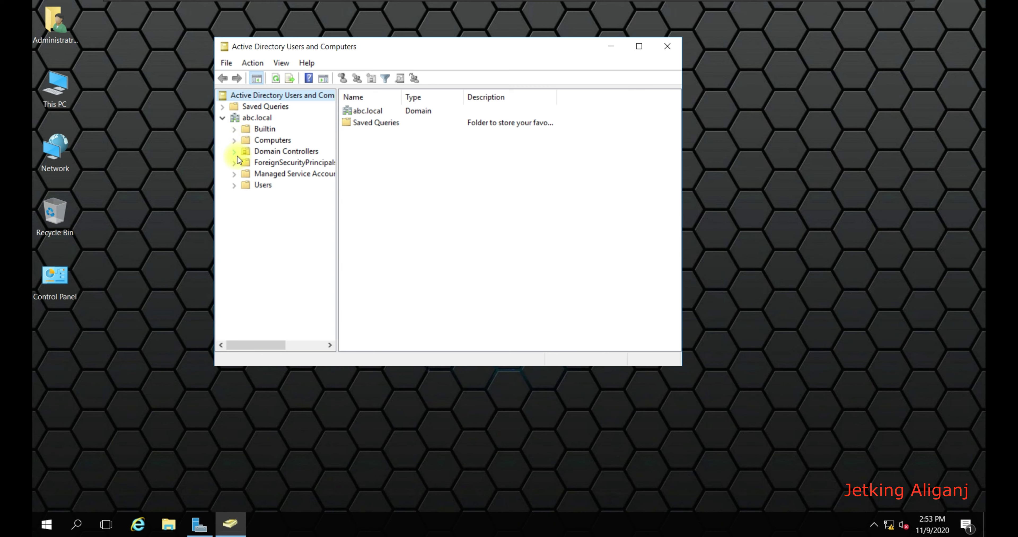
left_click(259, 152)
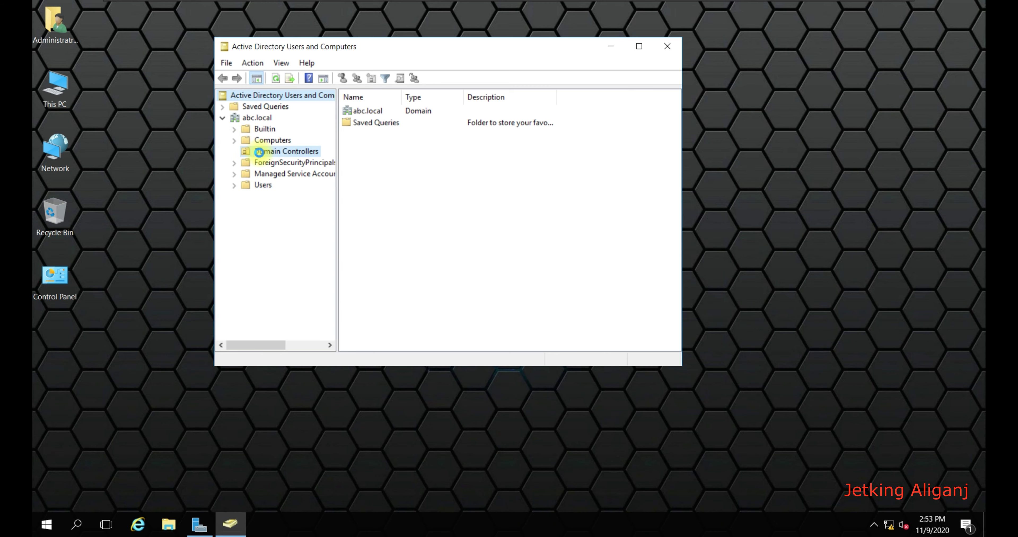
left_click(366, 112)
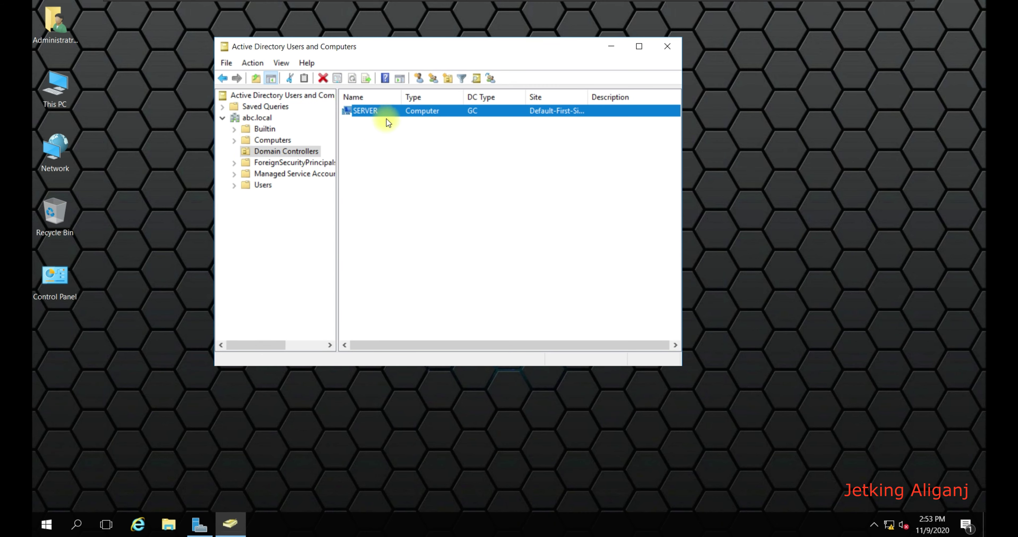
left_click(388, 127)
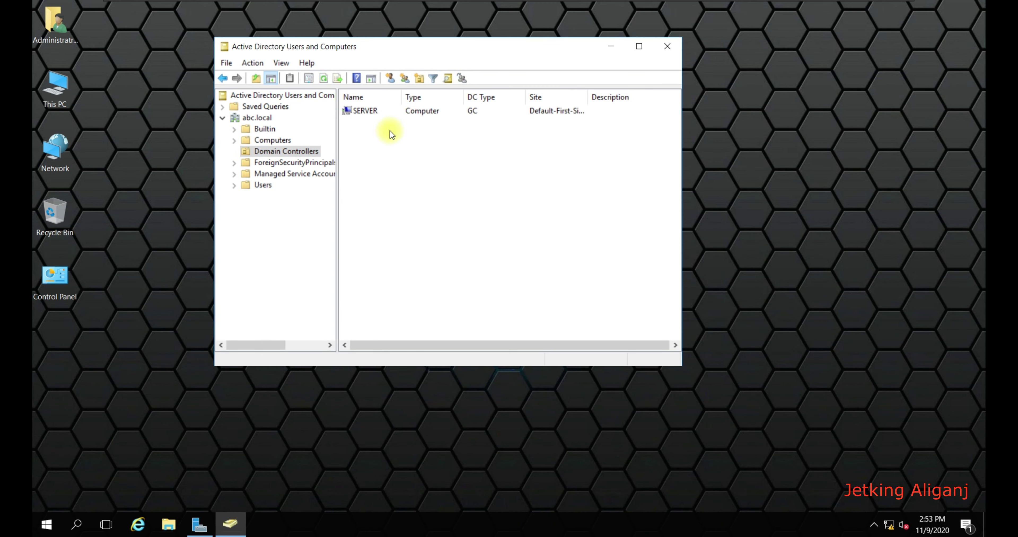
left_click(671, 50)
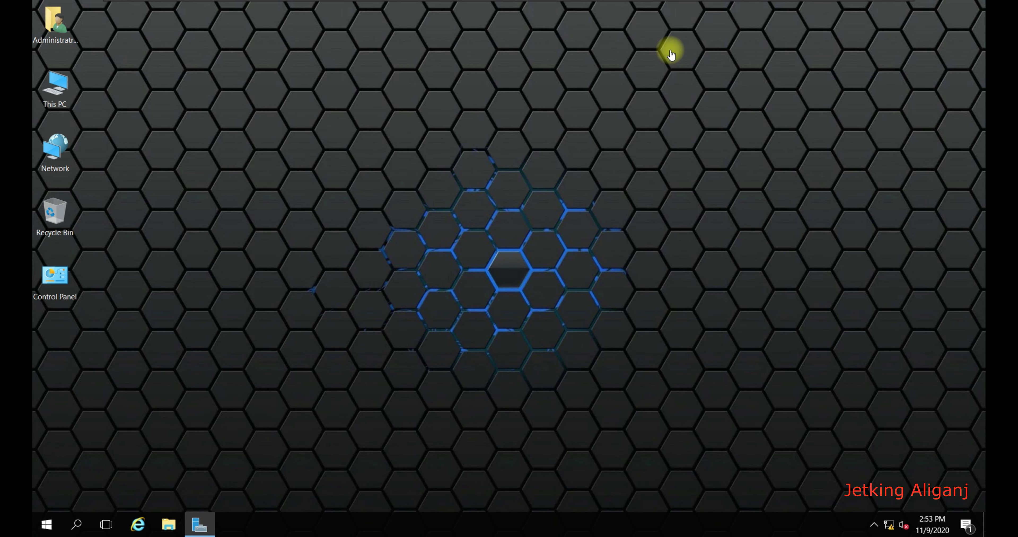